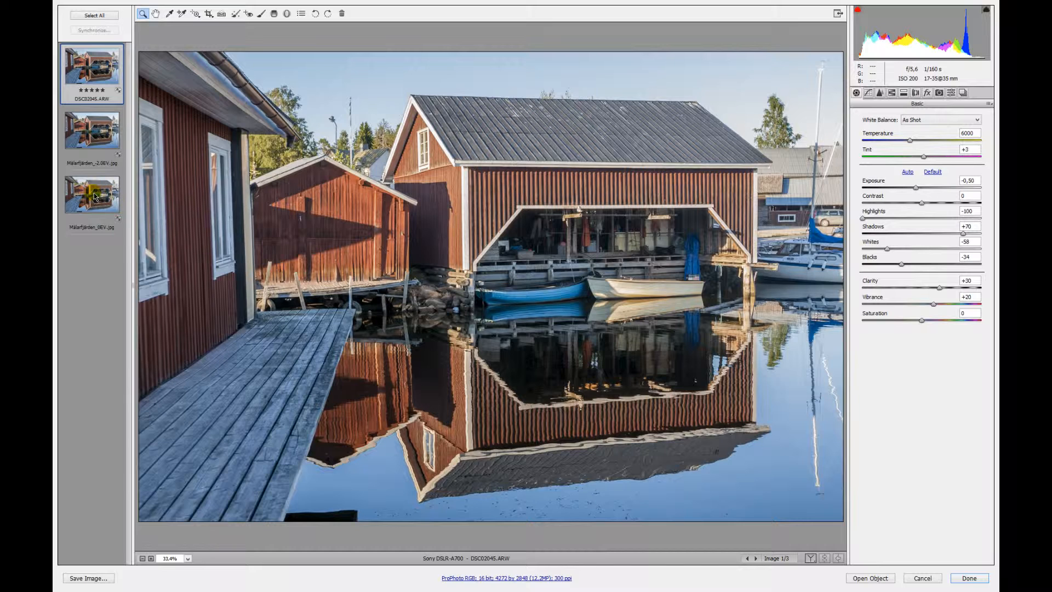
Compare the whole raw image DSC02045.ARW with Mälarfjärden_0EV.jpg, switching back and forth between their Basic adjustments.
{"action": "left_click", "coordinate": [95, 196]}
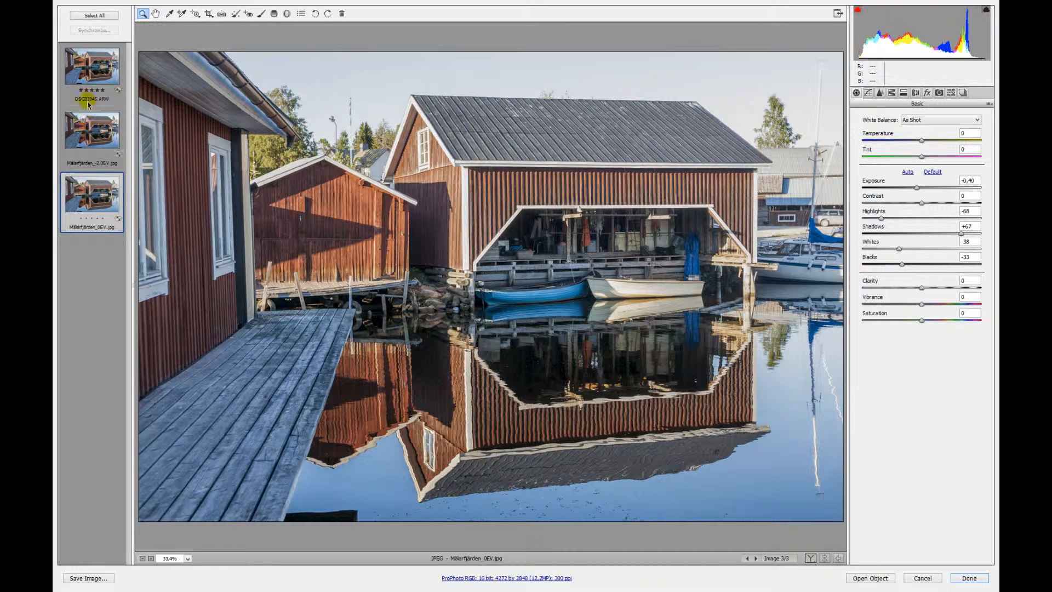
{"action": "left_click", "coordinate": [94, 62]}
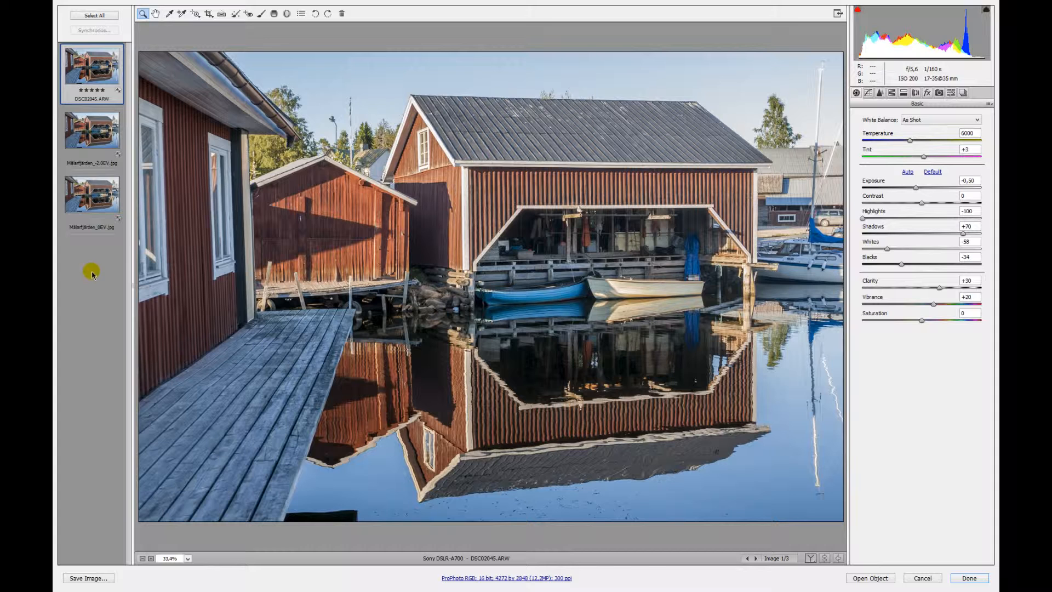
{"action": "left_click", "coordinate": [90, 203]}
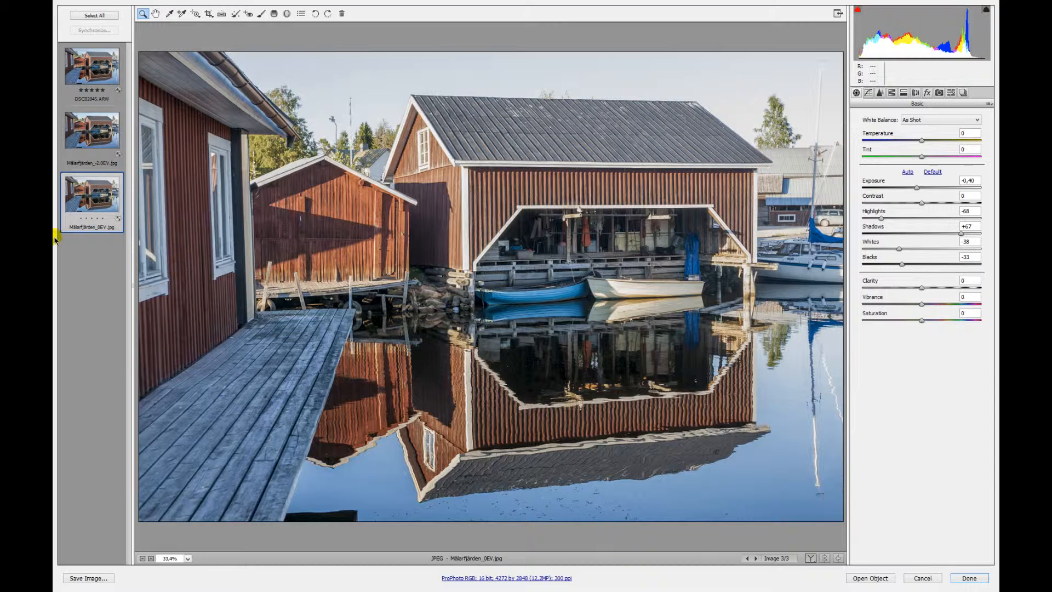
{"action": "left_click", "coordinate": [92, 76]}
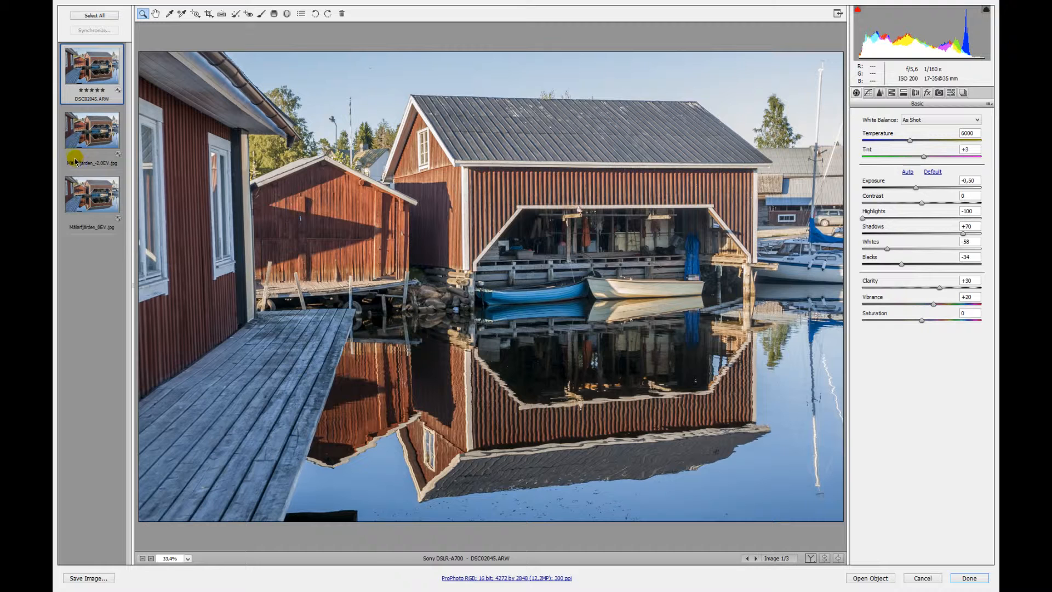
Compare the whole raw image DSC02045.ARW with the underexposed Mälarfjärden_-2,0EV.jpg and its Basic adjustments.
{"action": "left_click", "coordinate": [100, 136]}
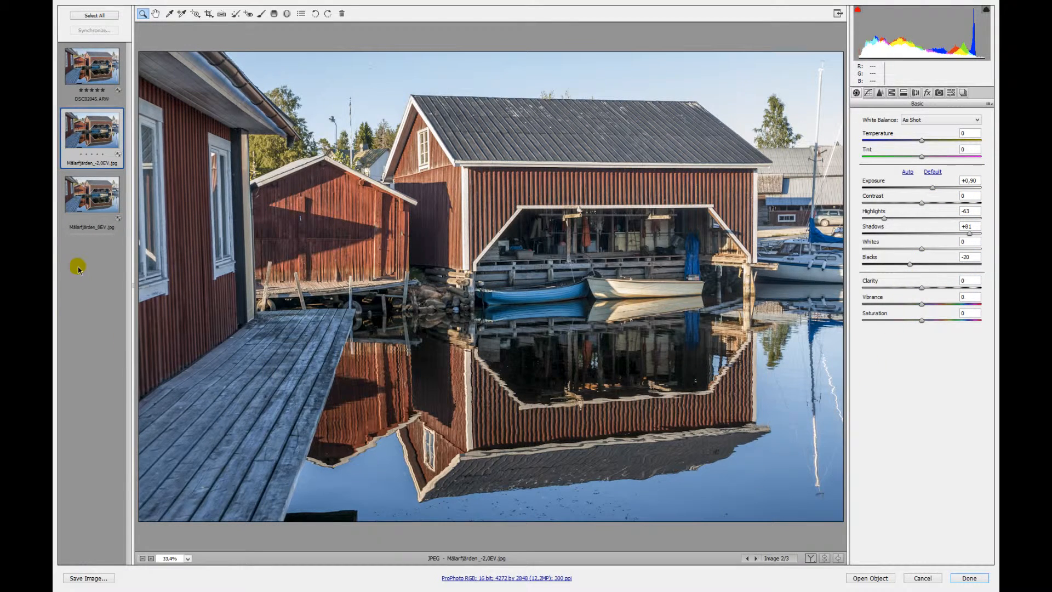
{"action": "left_click", "coordinate": [89, 66]}
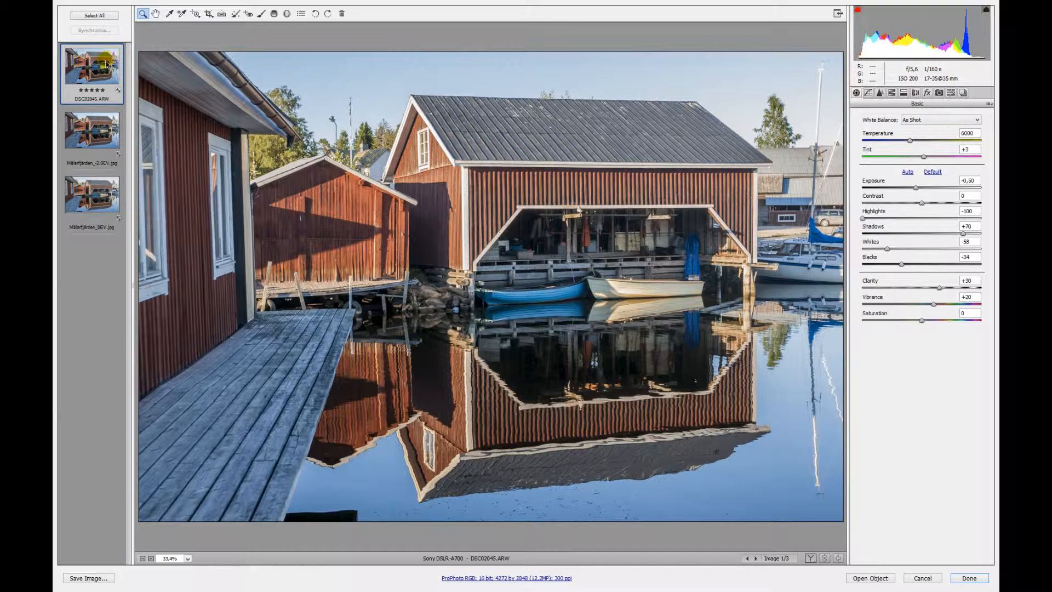
{"action": "left_click", "coordinate": [95, 128]}
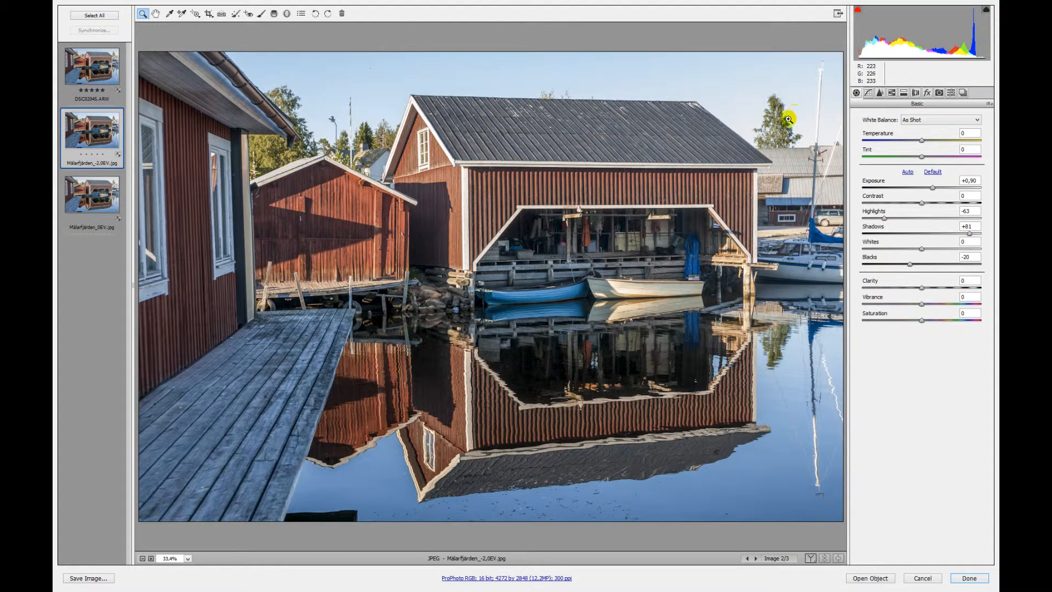
Examine the boats and boathouse interior of Mälarfjärden_-2,0EV.jpg at 100% and return to its Basic adjustments.
{"action": "left_click", "coordinate": [491, 285]}
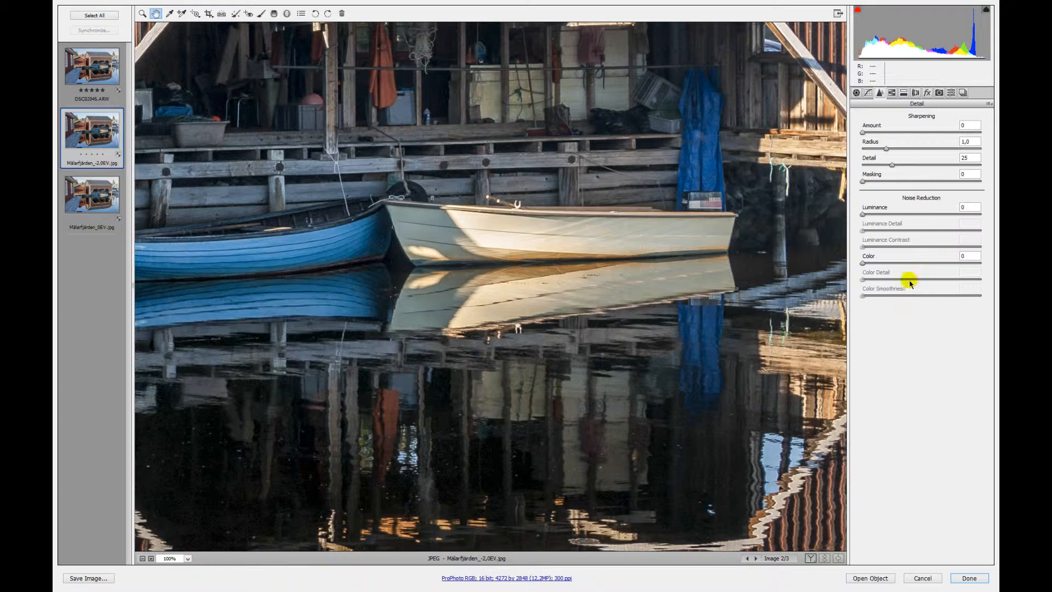
{"action": "left_click", "coordinate": [856, 93]}
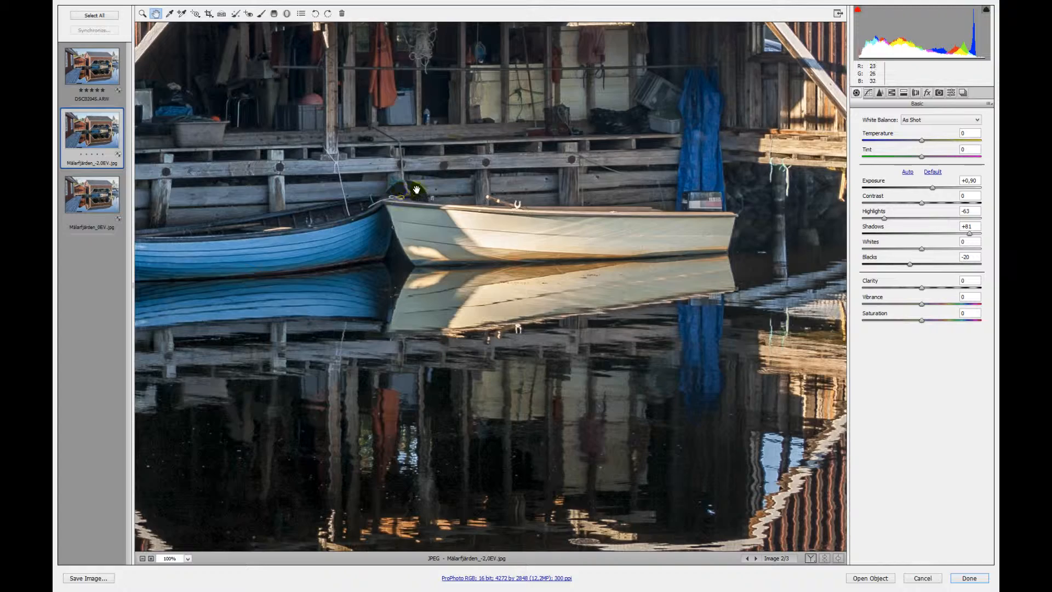
{"action": "left_click_drag", "start_coordinate": [400, 190], "coordinate": [528, 265]}
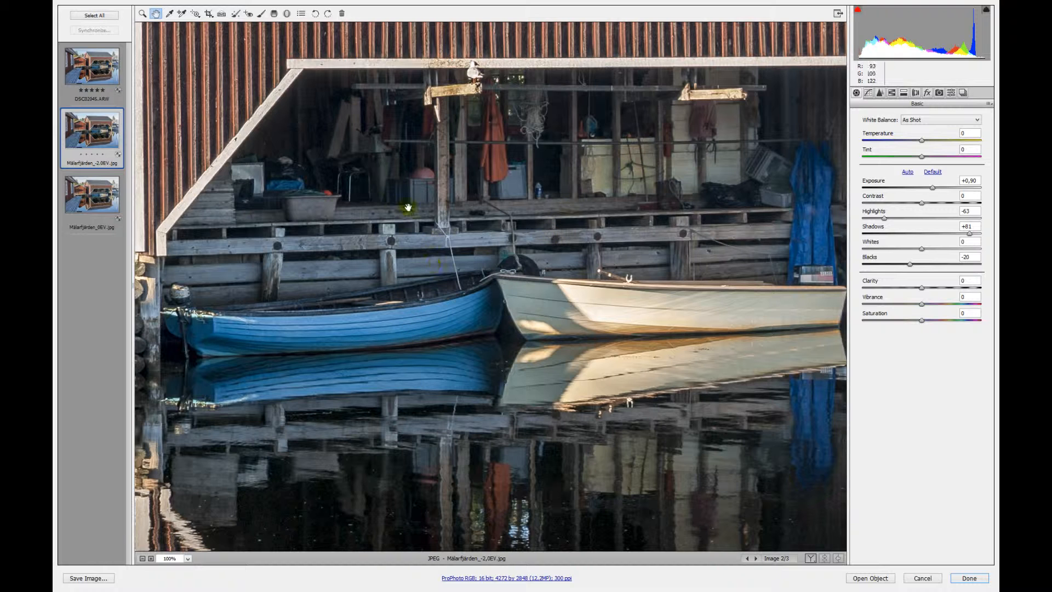
Compare the boats and shadowed boathouse interior of DSC02045.ARW with those of Mälarfjärden_-2,0EV.jpg, both at 100%.
{"action": "left_click", "coordinate": [101, 69]}
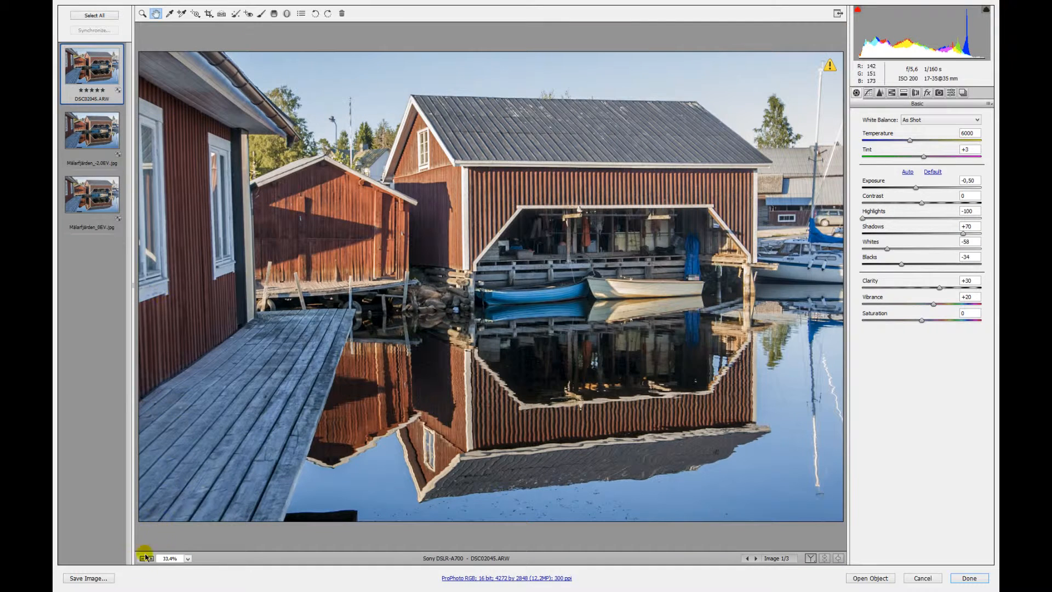
{"action": "left_click", "coordinate": [188, 559]}
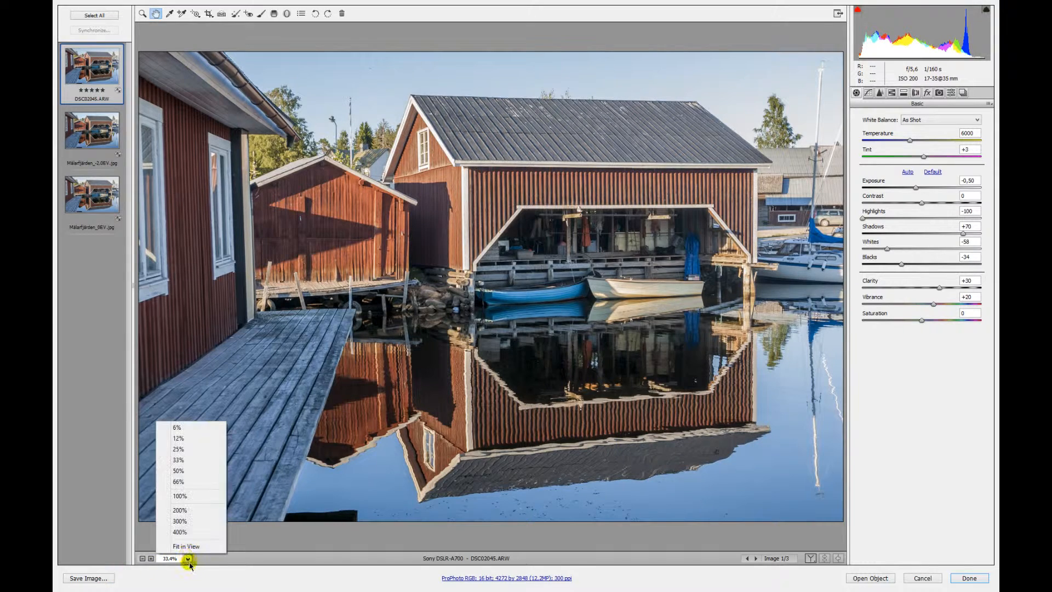
{"action": "left_click", "coordinate": [179, 496]}
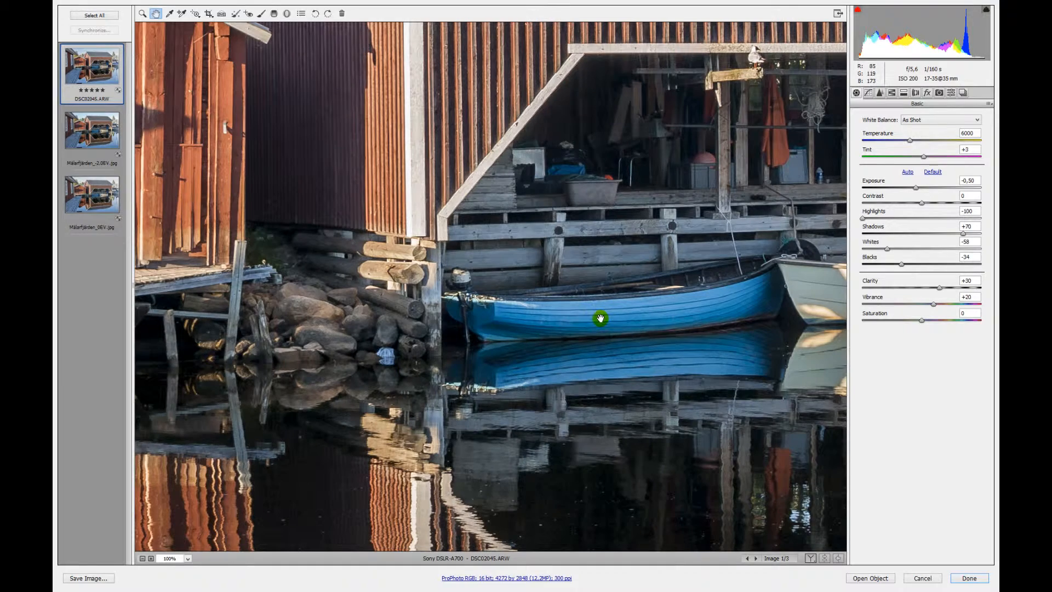
{"action": "left_click_drag", "start_coordinate": [601, 317], "coordinate": [371, 322]}
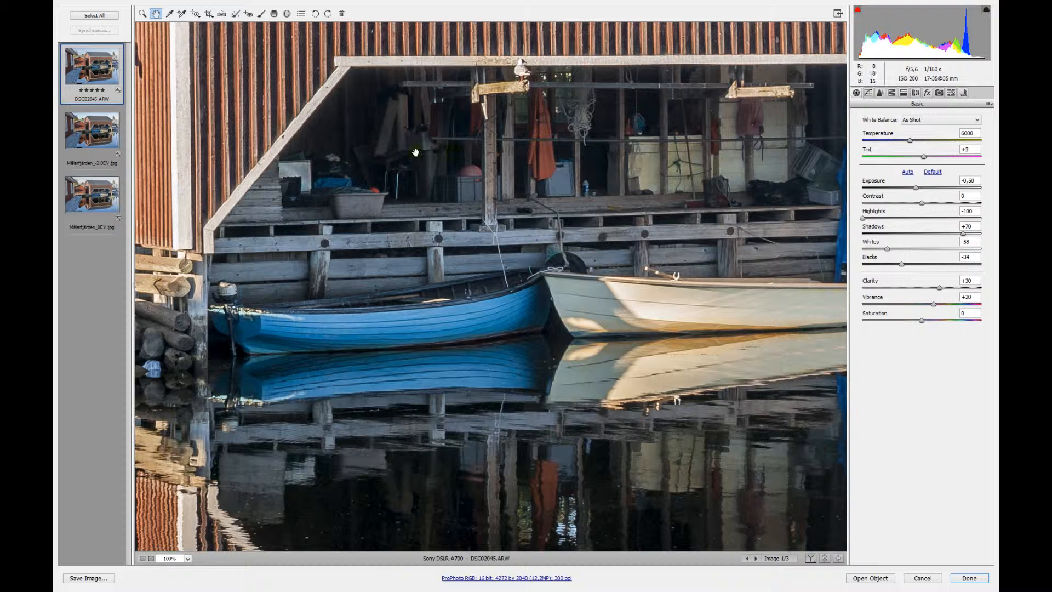
{"action": "left_click", "coordinate": [91, 137]}
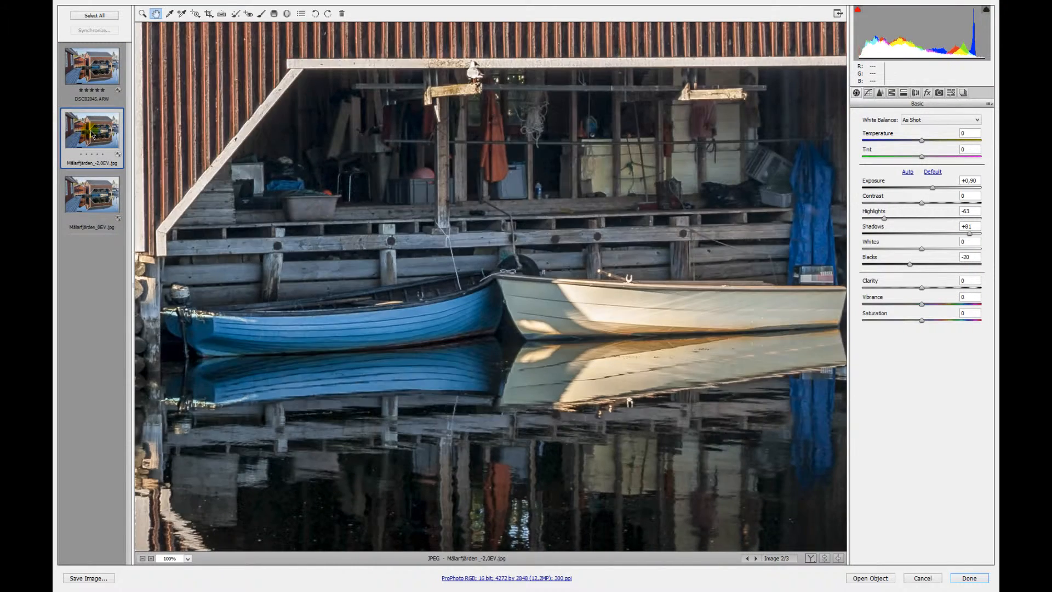
{"action": "left_click_drag", "start_coordinate": [266, 160], "coordinate": [295, 162]}
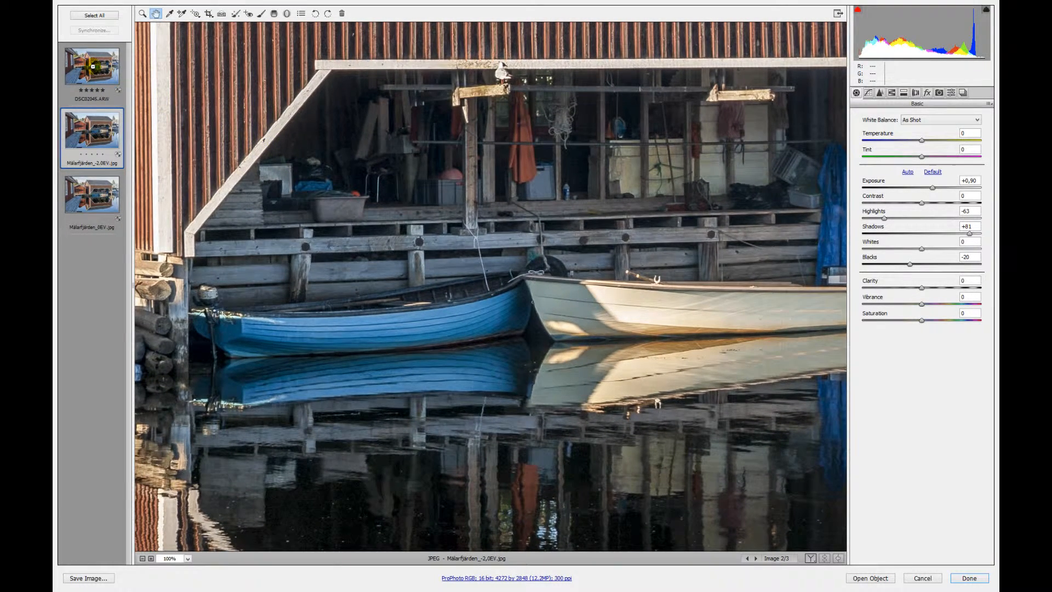
{"action": "left_click", "coordinate": [96, 69]}
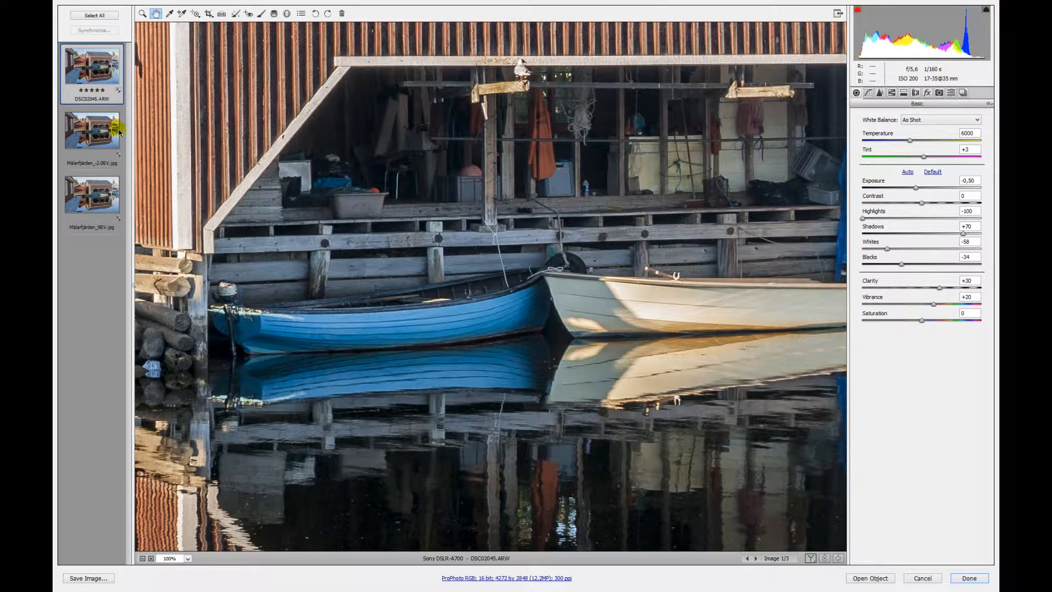
Compare the boathouse roof, sky, tree and mast at 100% between DSC02045.ARW and Mälarfjärden_-2,0EV.jpg.
{"action": "left_click_drag", "start_coordinate": [304, 350], "coordinate": [277, 357]}
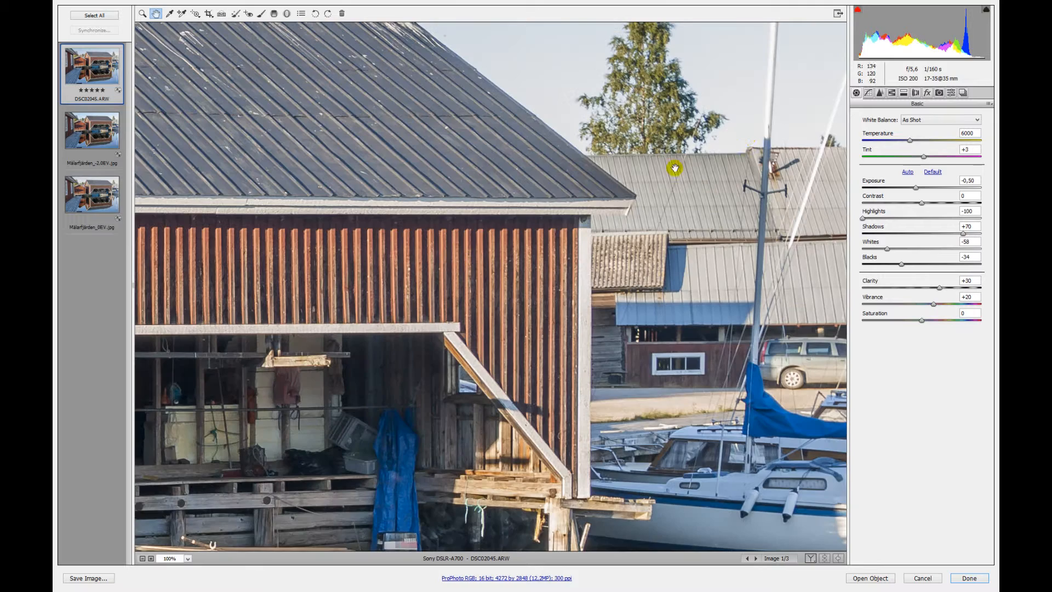
{"action": "left_click_drag", "start_coordinate": [731, 155], "coordinate": [477, 331]}
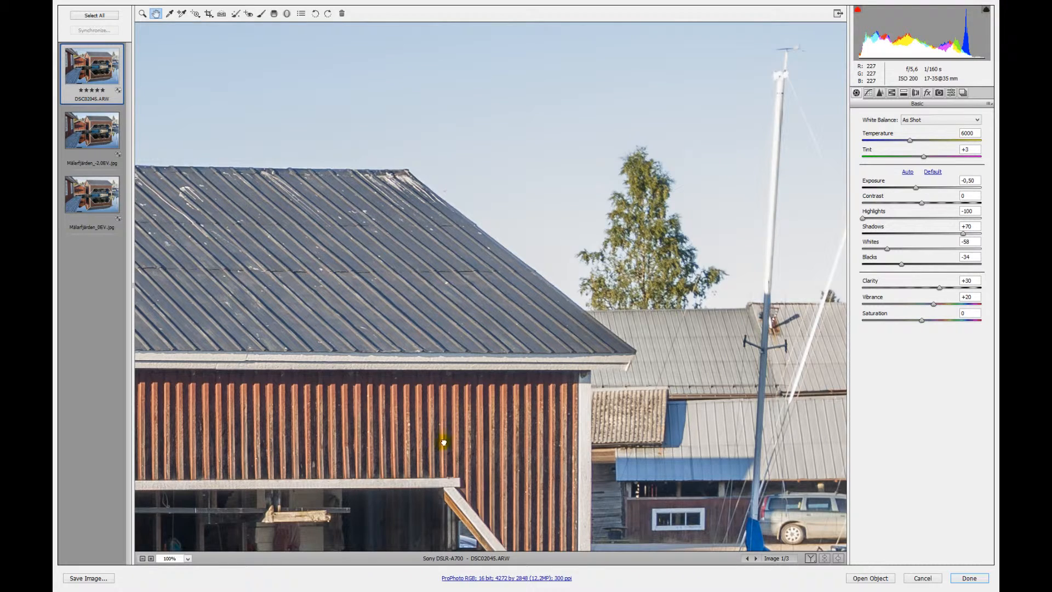
{"action": "left_click", "coordinate": [91, 134]}
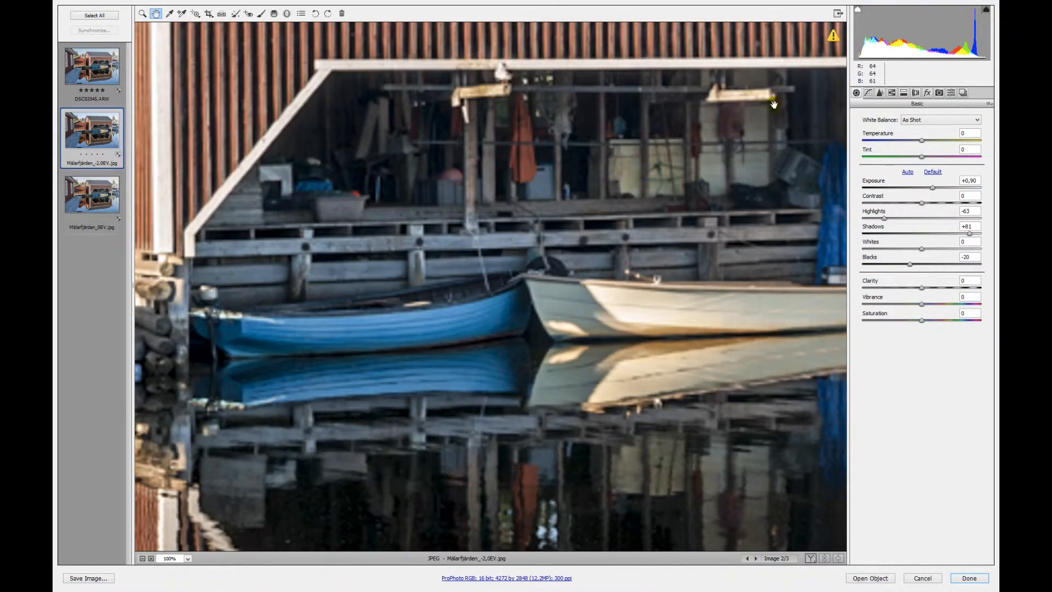
{"action": "left_click_drag", "start_coordinate": [774, 105], "coordinate": [405, 514]}
{"action": "left_click_drag", "start_coordinate": [643, 199], "coordinate": [374, 470]}
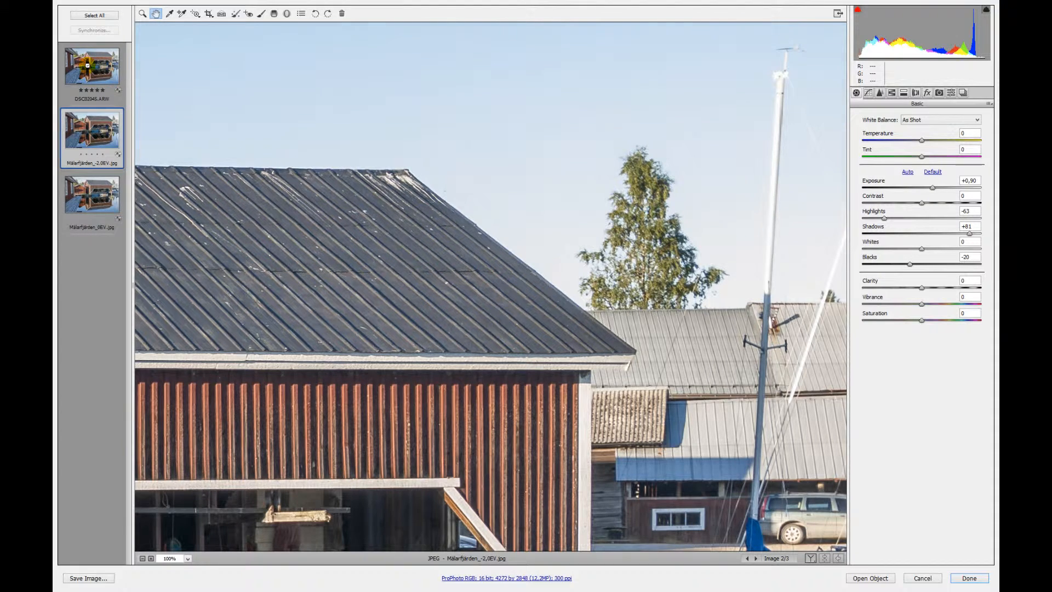
{"action": "left_click", "coordinate": [87, 66]}
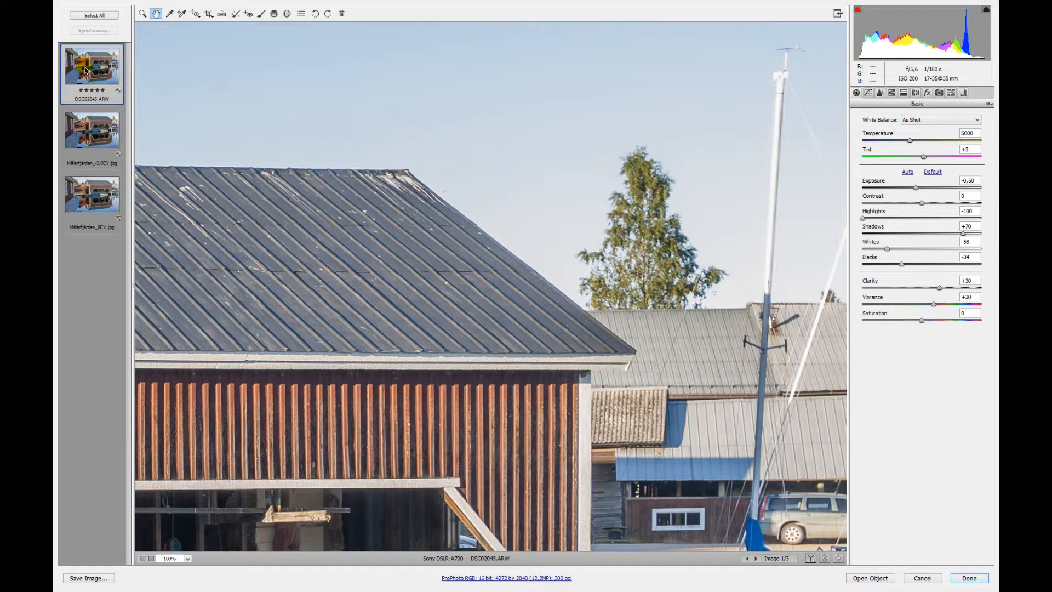
{"action": "left_click", "coordinate": [101, 131]}
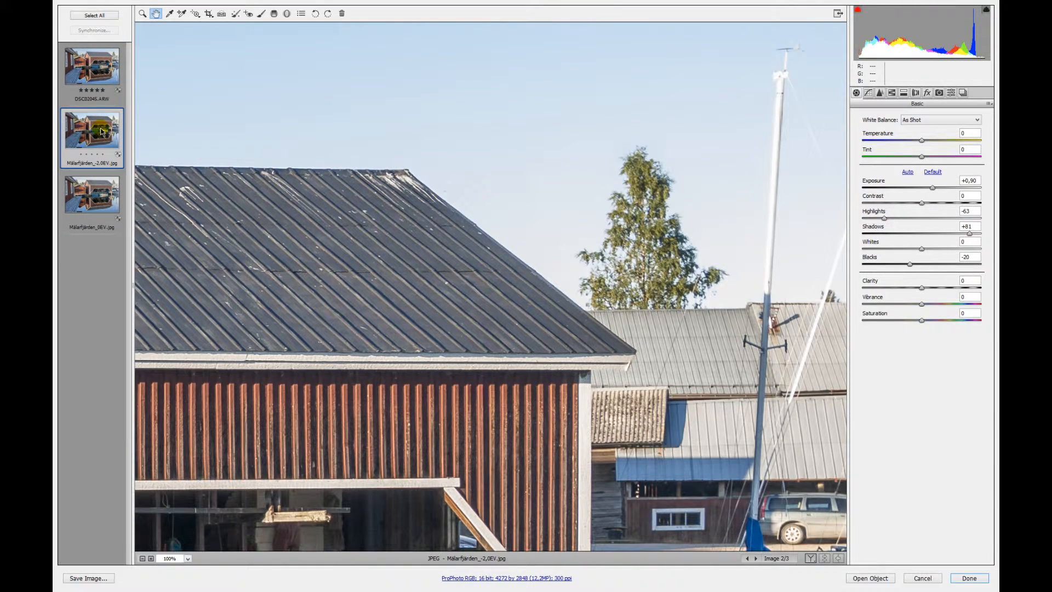
Fit both Mälarfjärden_-2,0EV.jpg and DSC02045.ARW in the view.
{"action": "left_click", "coordinate": [191, 559]}
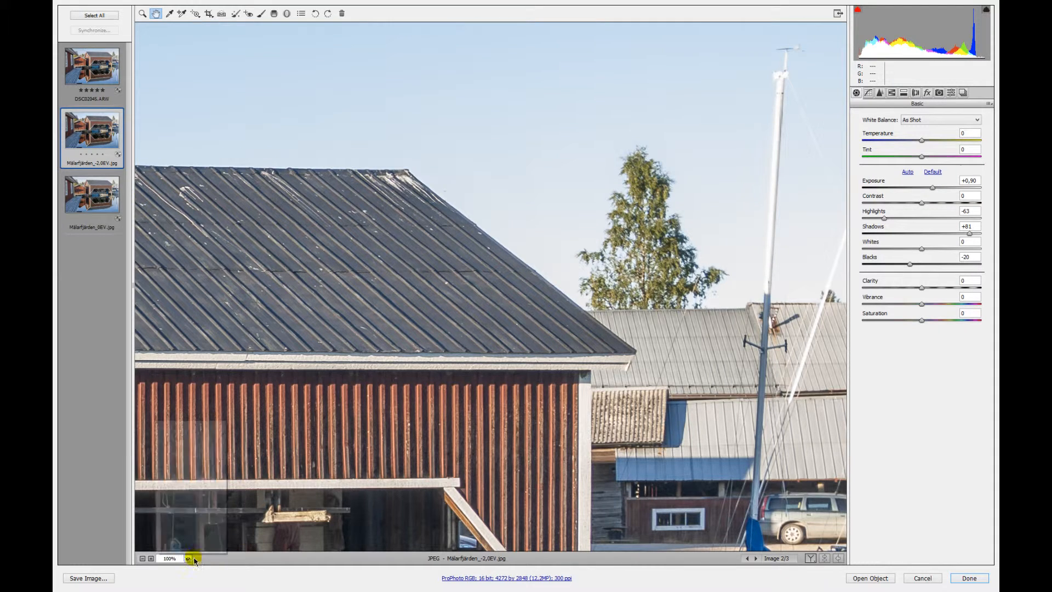
{"action": "left_click", "coordinate": [189, 544]}
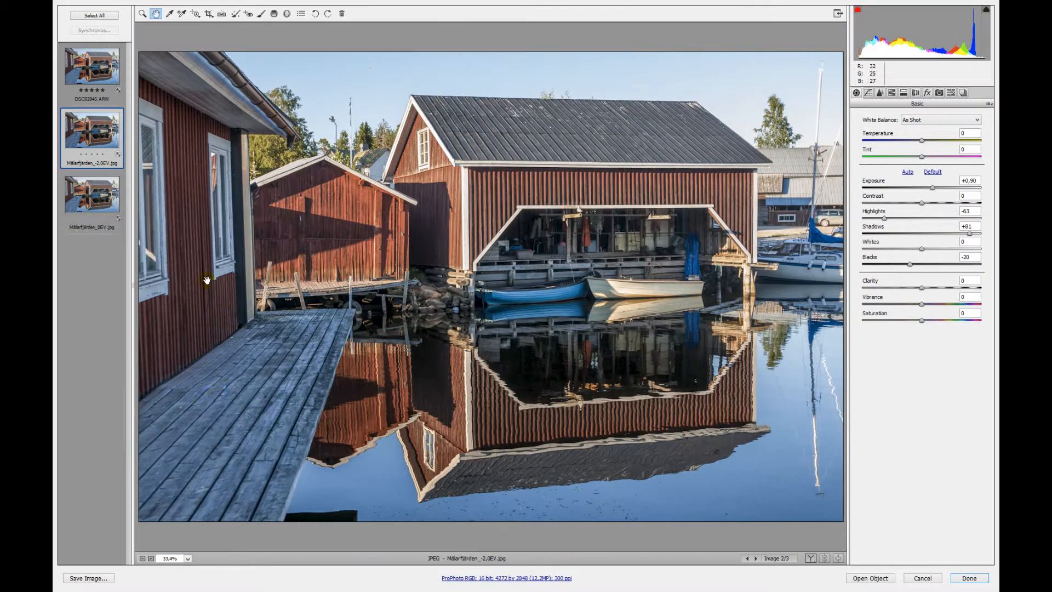
{"action": "left_click", "coordinate": [95, 69]}
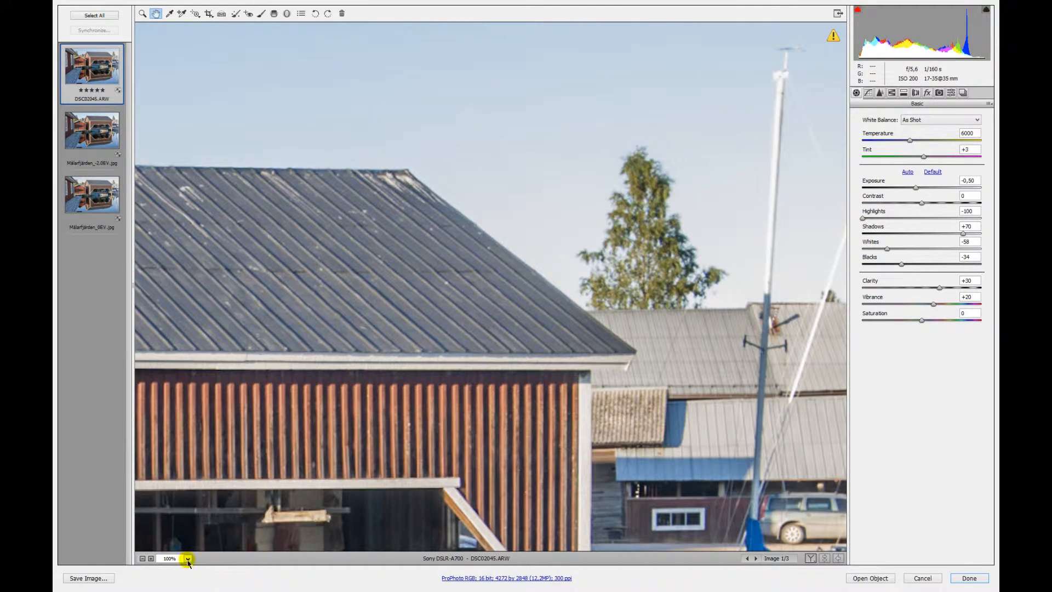
{"action": "left_click", "coordinate": [188, 559]}
{"action": "left_click", "coordinate": [189, 541]}
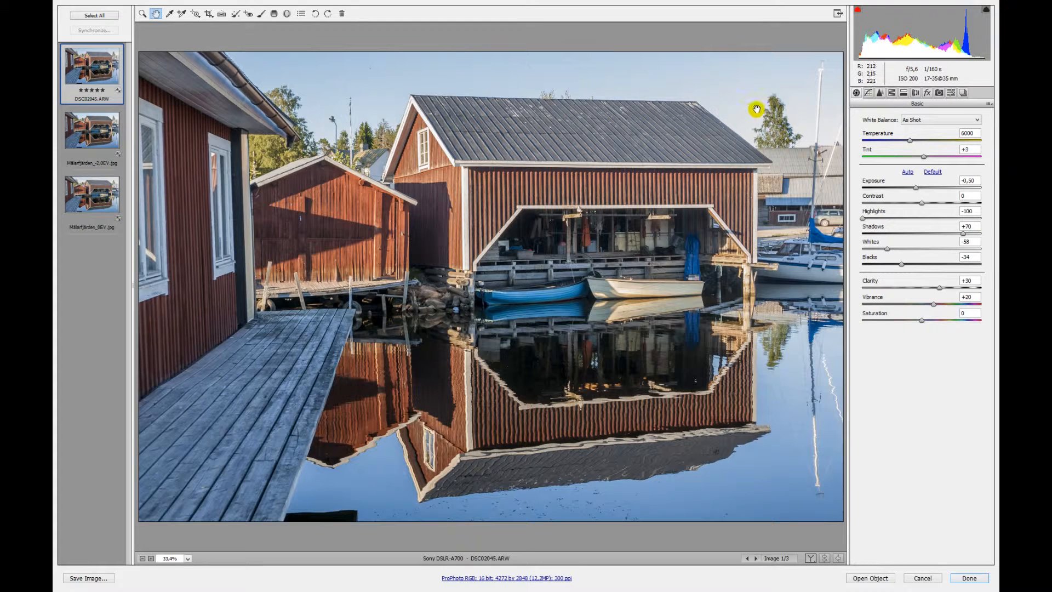
Compare the fitted raw image with the -2,0EV JPEG and finish on Mälarfjärden_0EV.jpg.
{"action": "left_click", "coordinate": [96, 135]}
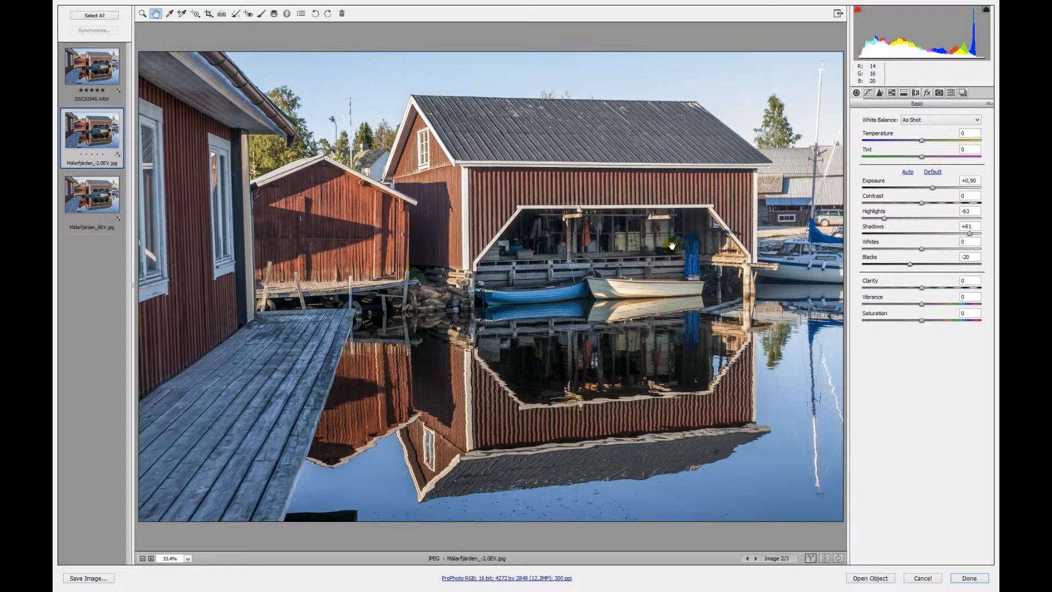
{"action": "left_click", "coordinate": [101, 69]}
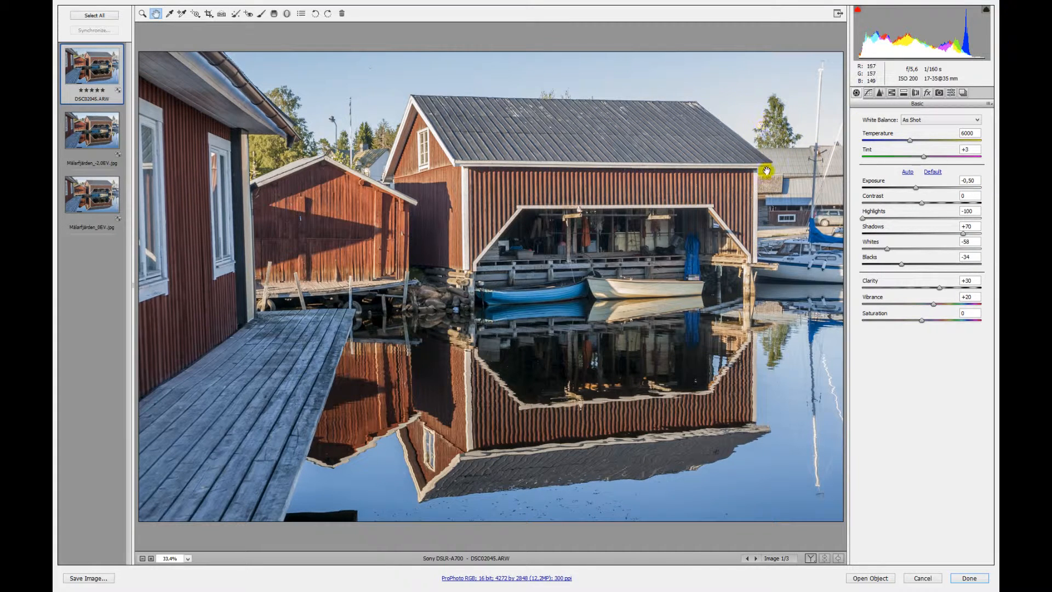
{"action": "left_click", "coordinate": [94, 196]}
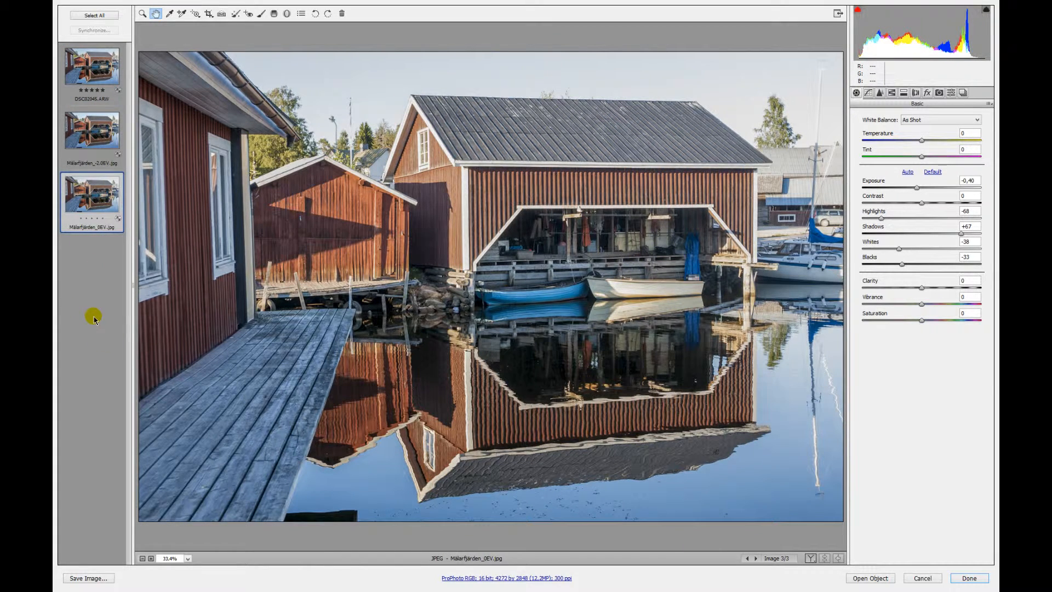